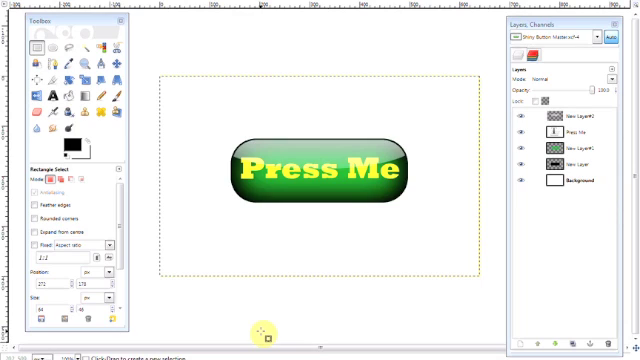
pyautogui.click(582, 165)
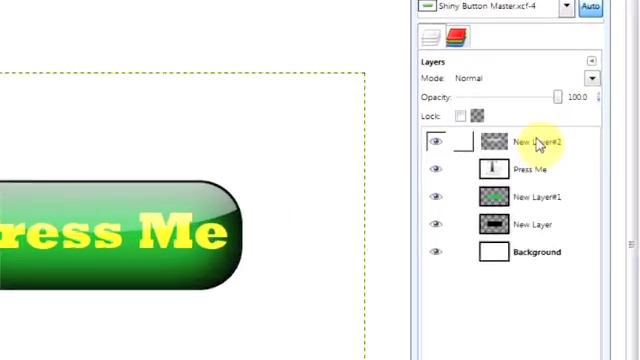
pyautogui.click(537, 252)
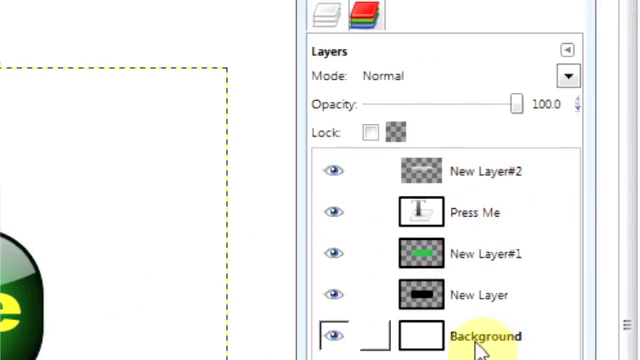
pyautogui.click(480, 295)
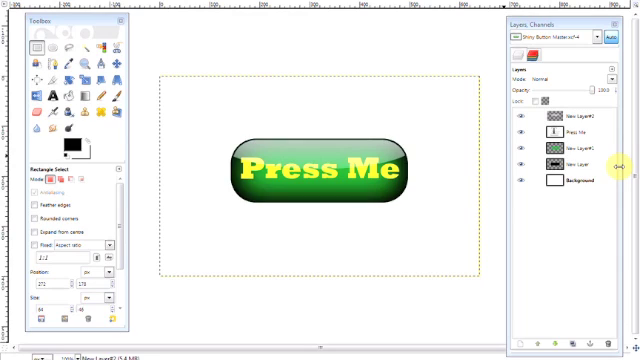
# Add a new layer with Transparency fill on top of the button's six-layer stack
pyautogui.click(520, 345)
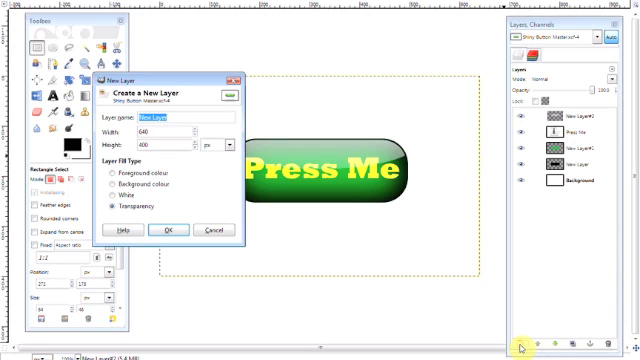
pyautogui.press('Return')
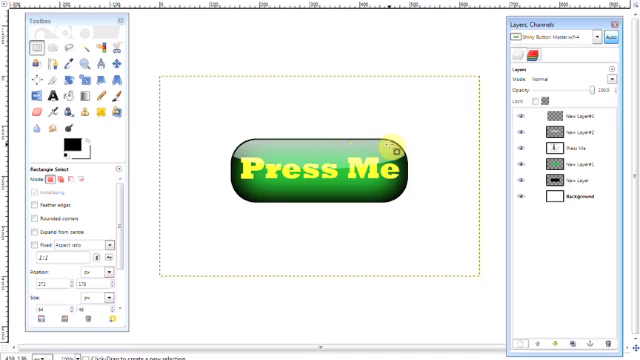
# Delete the newly added empty layer from the top of the stack
pyautogui.click(555, 116)
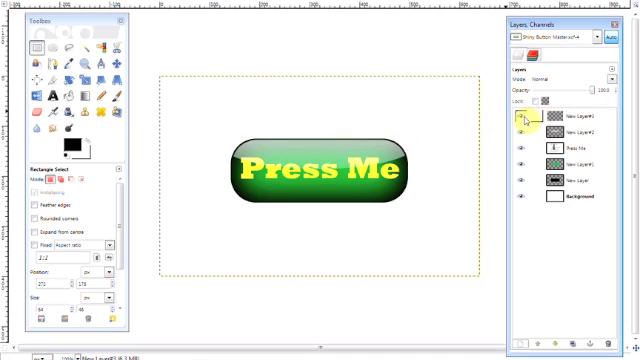
pyautogui.click(588, 115)
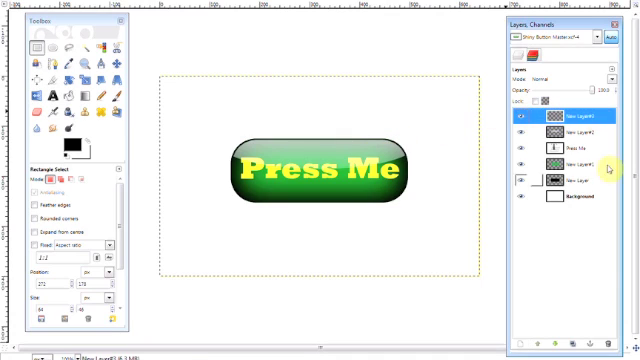
pyautogui.click(608, 343)
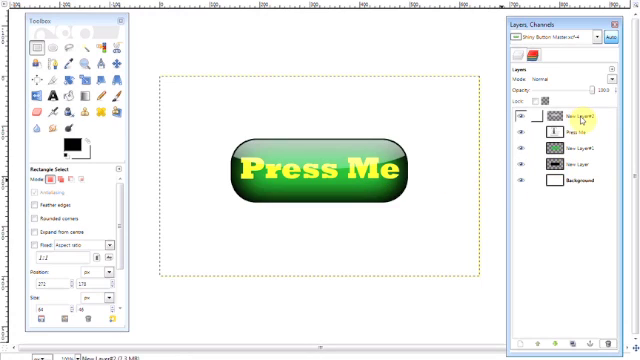
# Drag New Layer#2 down so it sits beneath the Press Me text layer
pyautogui.click(583, 118)
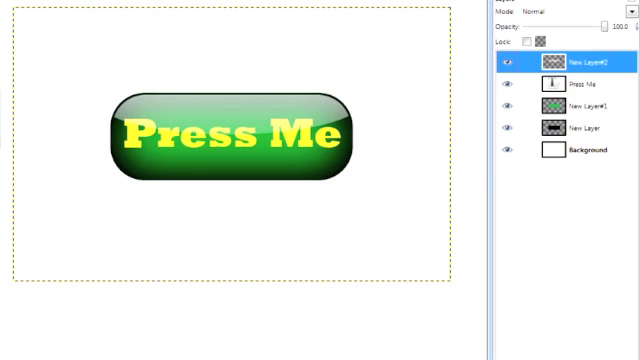
pyautogui.moveTo(585, 62); pyautogui.dragTo(585, 88)
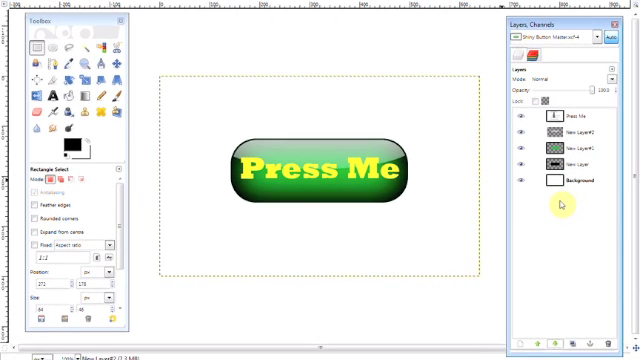
# Raise New Layer#2 one step so it sits above the Press Me text layer again
pyautogui.click(537, 344)
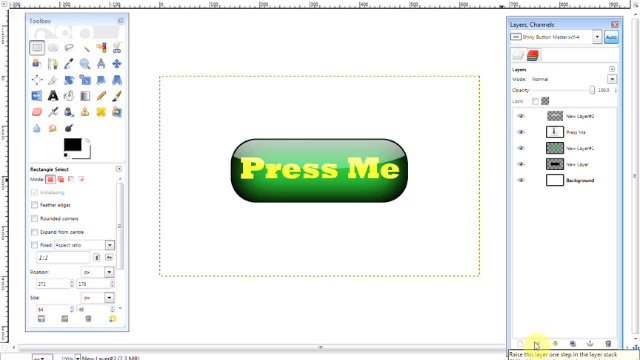